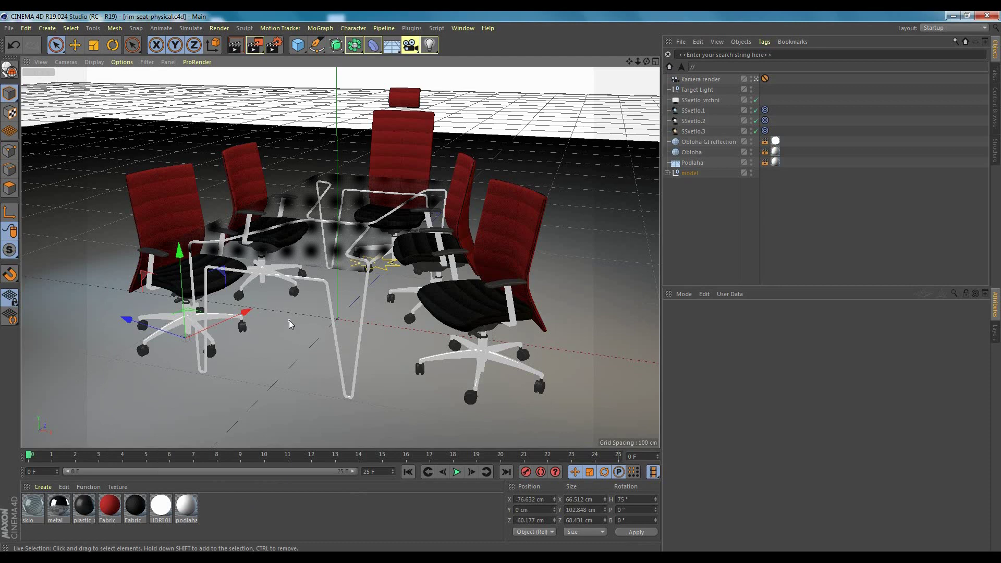
Confirm 800 x 600 output at 25 fps, PNG save format and the Name0000.TIF naming pattern.
left_click(273, 44)
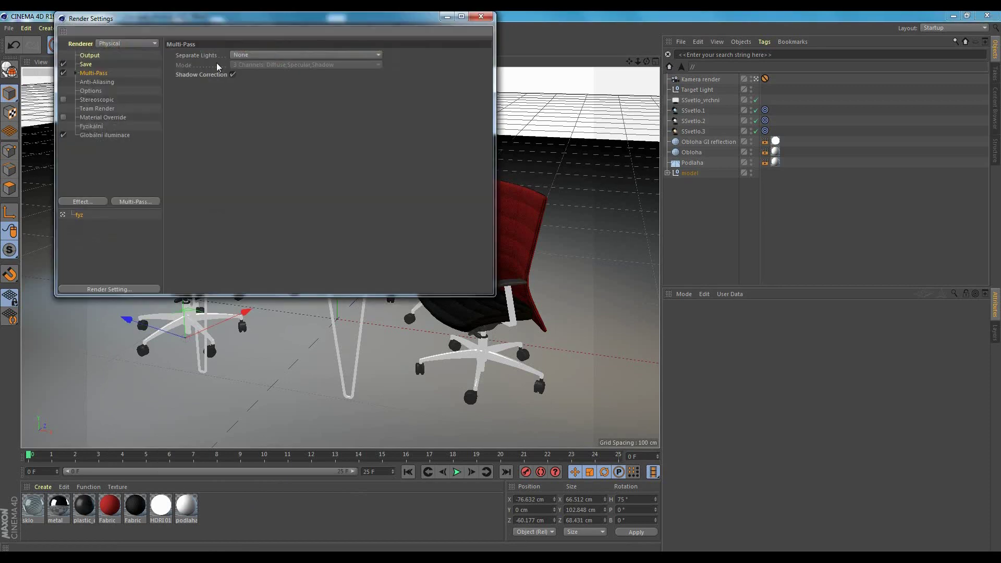
left_click(89, 55)
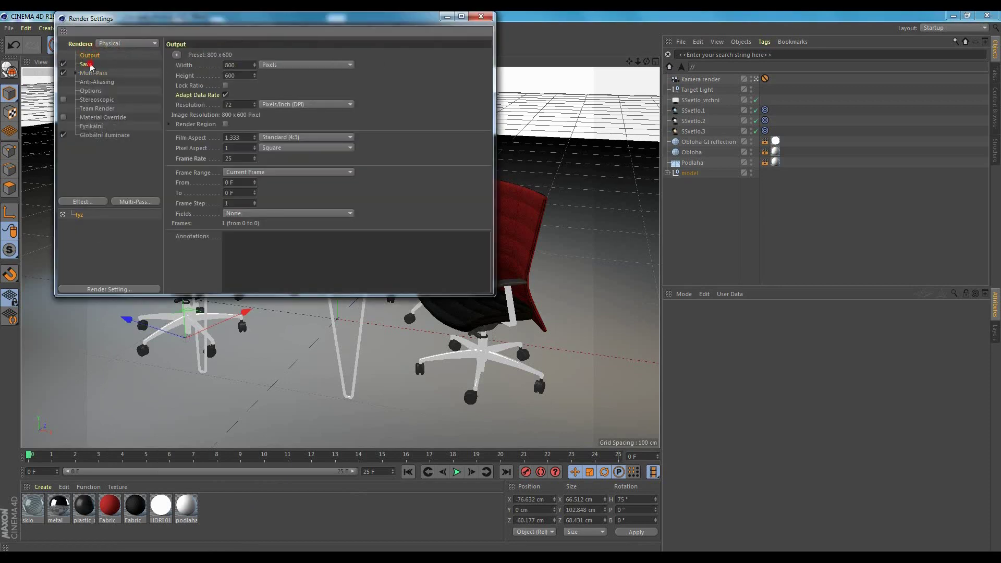
left_click(90, 64)
left_click(258, 83)
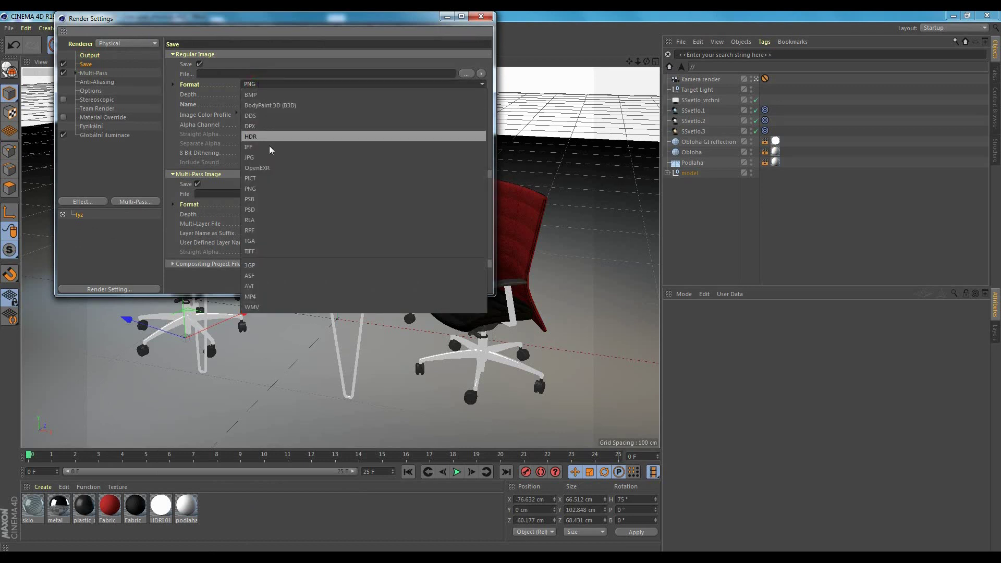
left_click(262, 85)
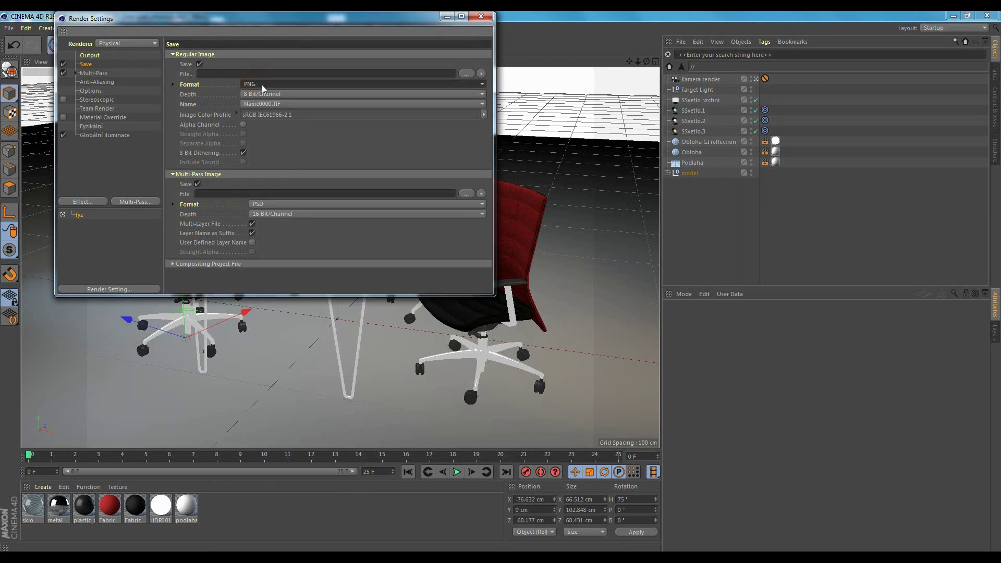
left_click(280, 102)
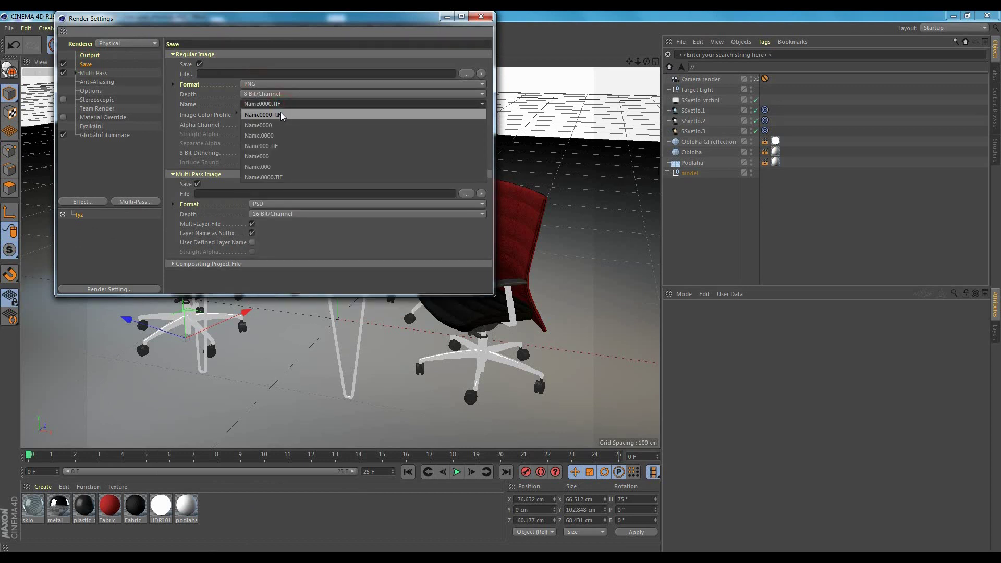
left_click(281, 113)
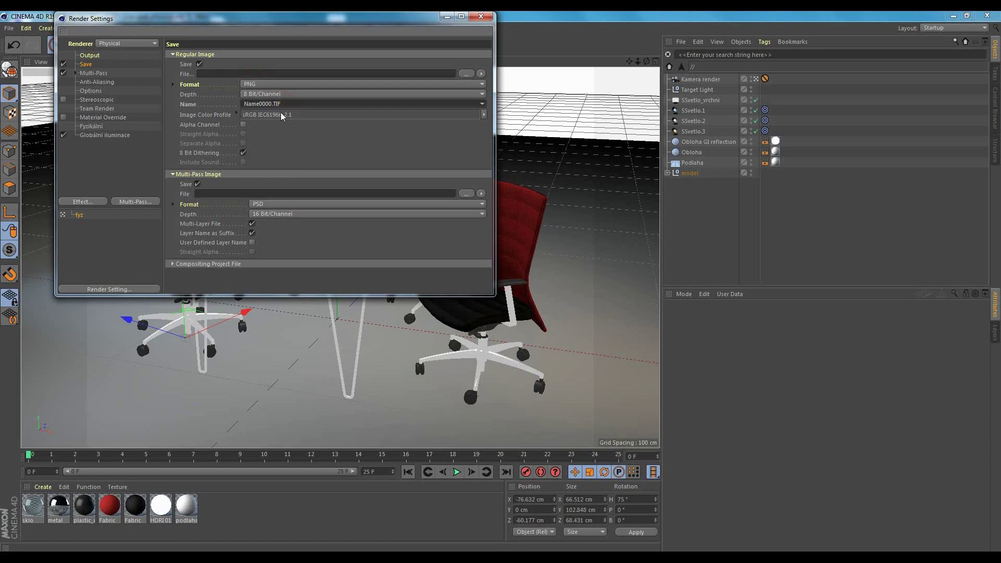
left_click(90, 56)
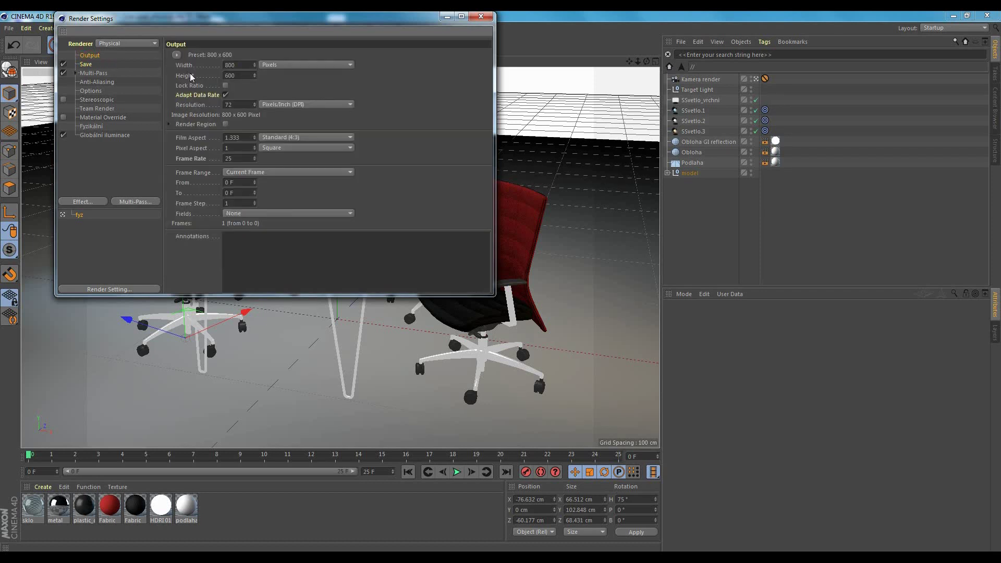
left_click(239, 159)
Review the Multi-Pass settings without adding any pass, then close Render Settings.
left_click(91, 74)
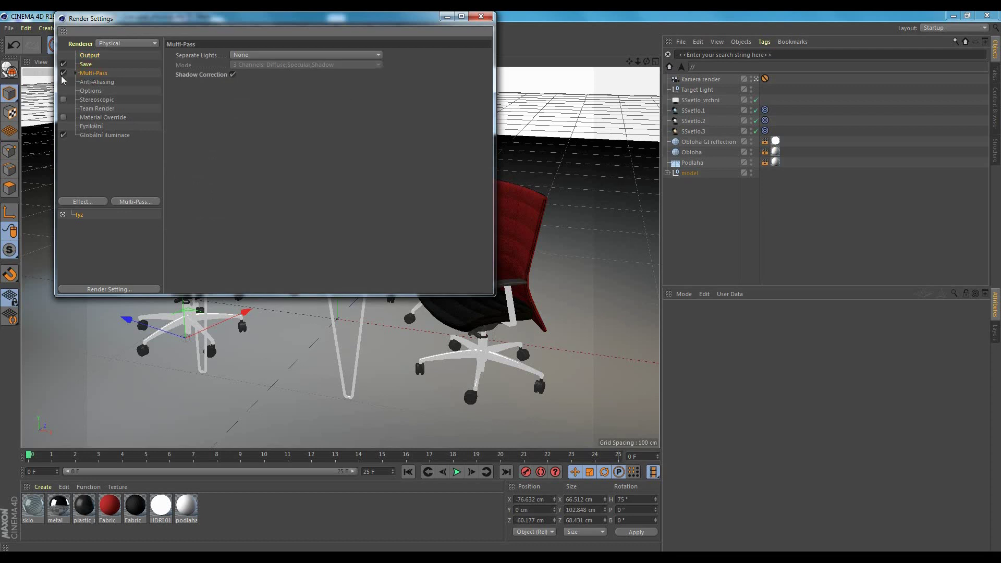
left_click(147, 203)
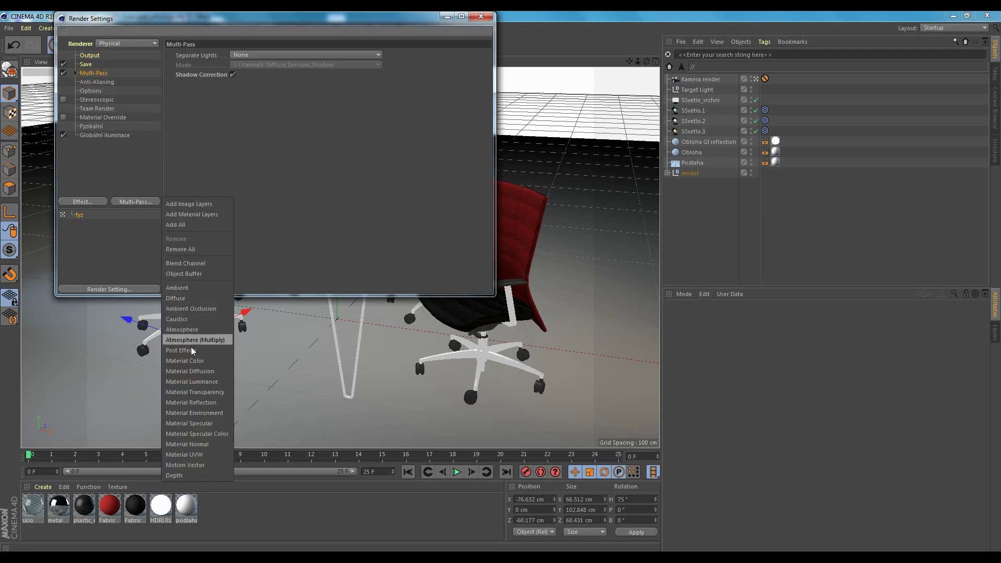
left_click(136, 201)
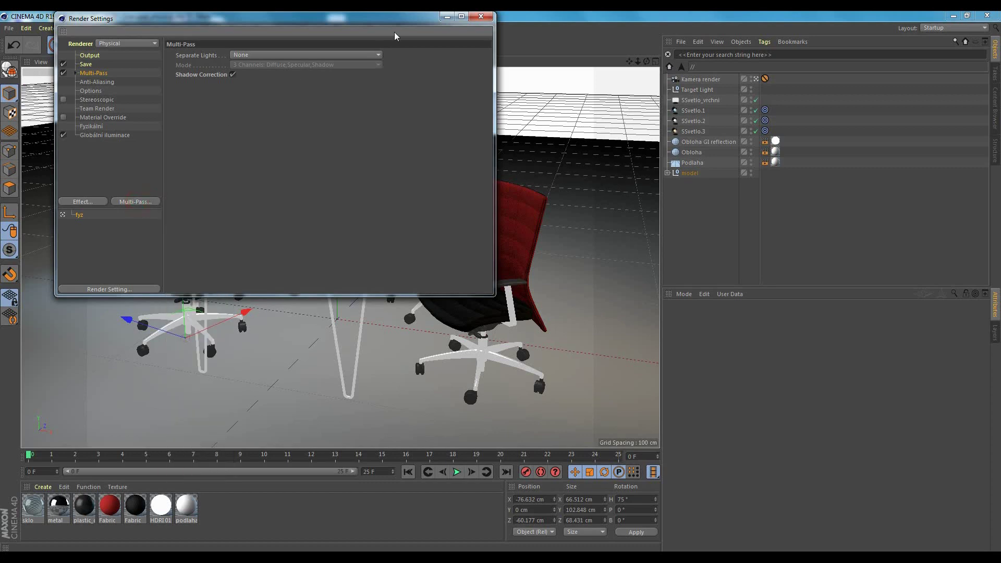
left_click(476, 20)
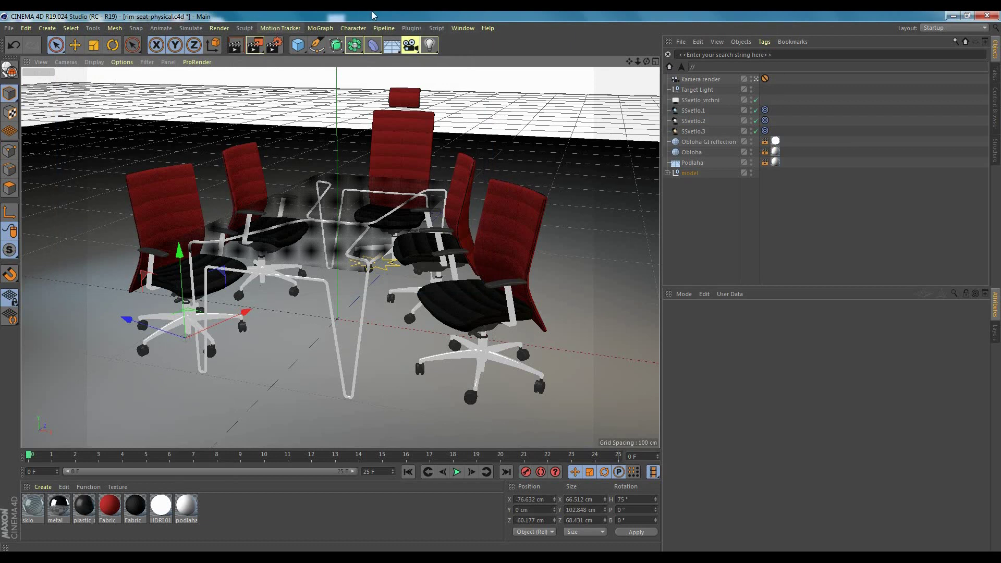
Launch Render with TurboRender from the Plugins menu.
left_click(420, 30)
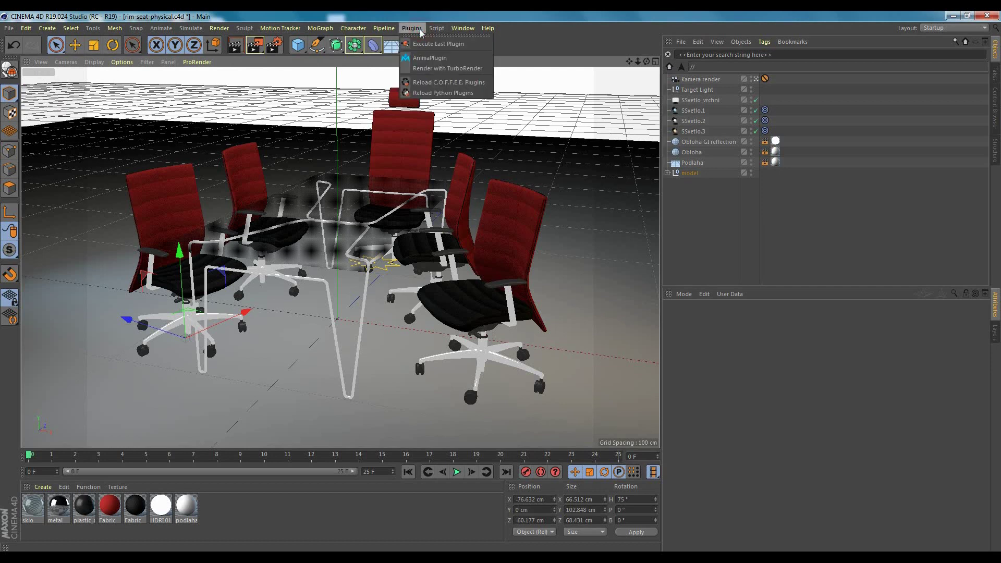
left_click(421, 72)
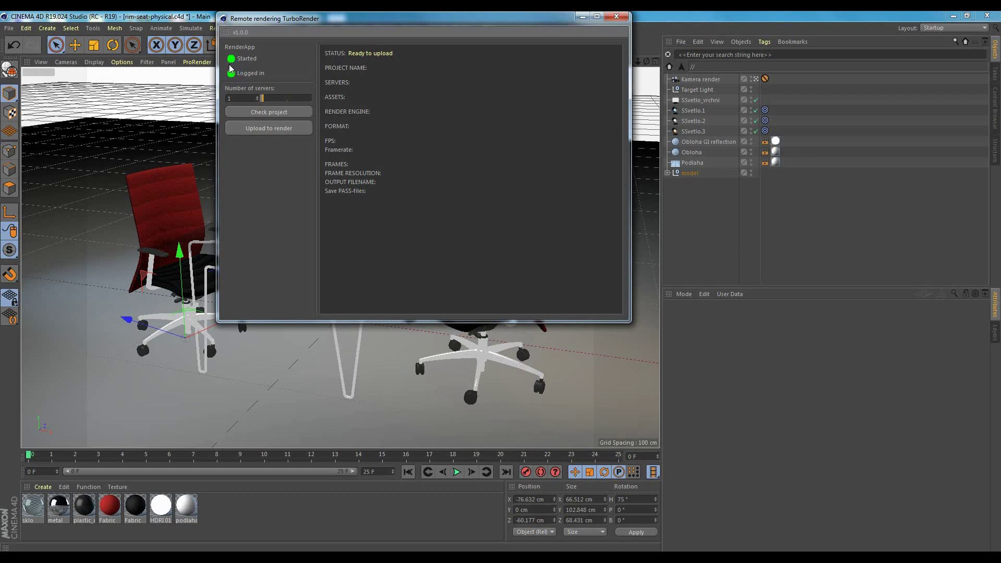
Check the rim-seat-physical.c4d project, set the server count, and upload it to TurboRender.
left_click(263, 113)
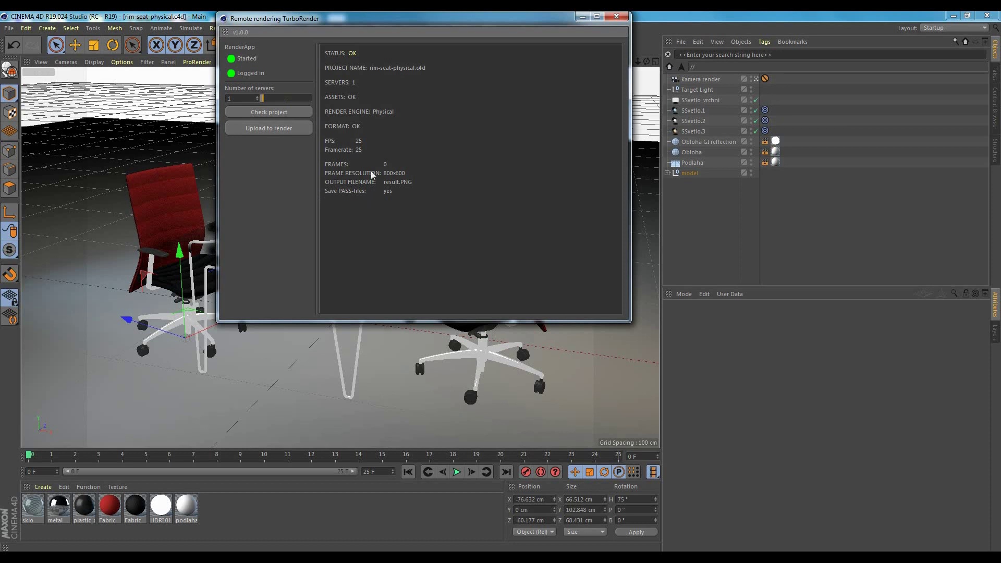
mouse_move(279, 100)
left_mouse_down()
mouse_move(288, 102)
mouse_move(263, 106)
left_mouse_up()
left_click(248, 130)
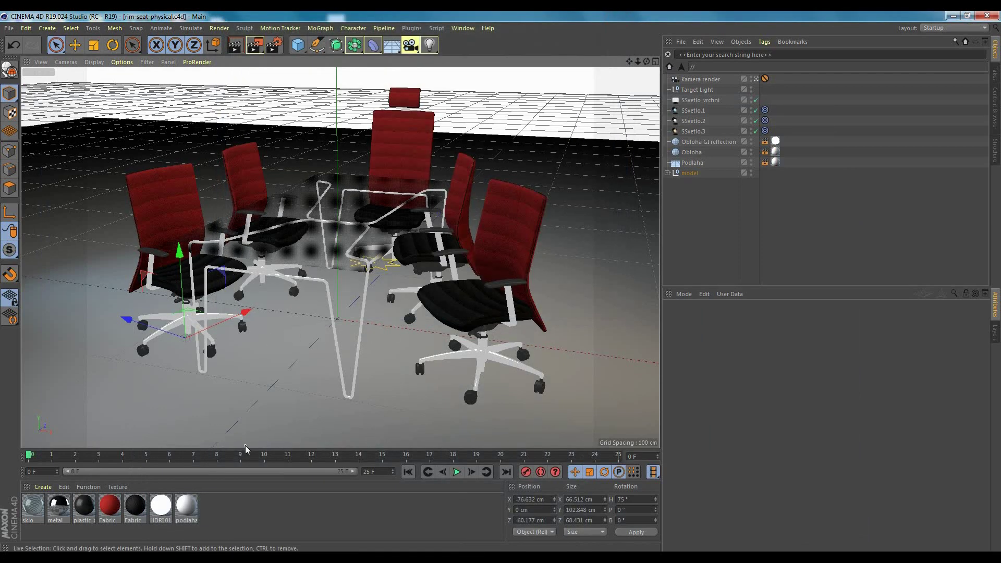
In RenderApp, review the task's Параметры and Подробно details, then start it with Запустить.
left_click(240, 508)
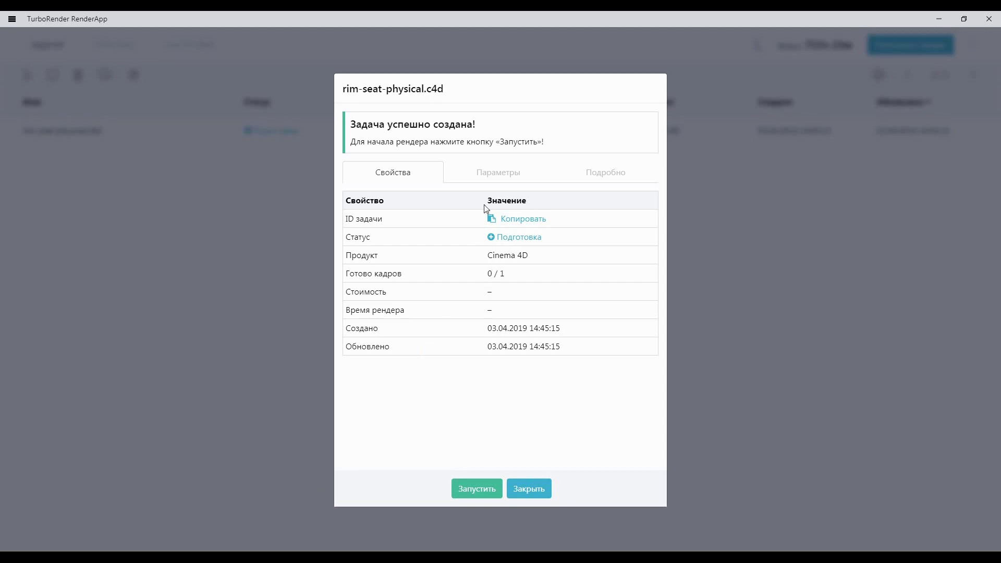
left_click(499, 181)
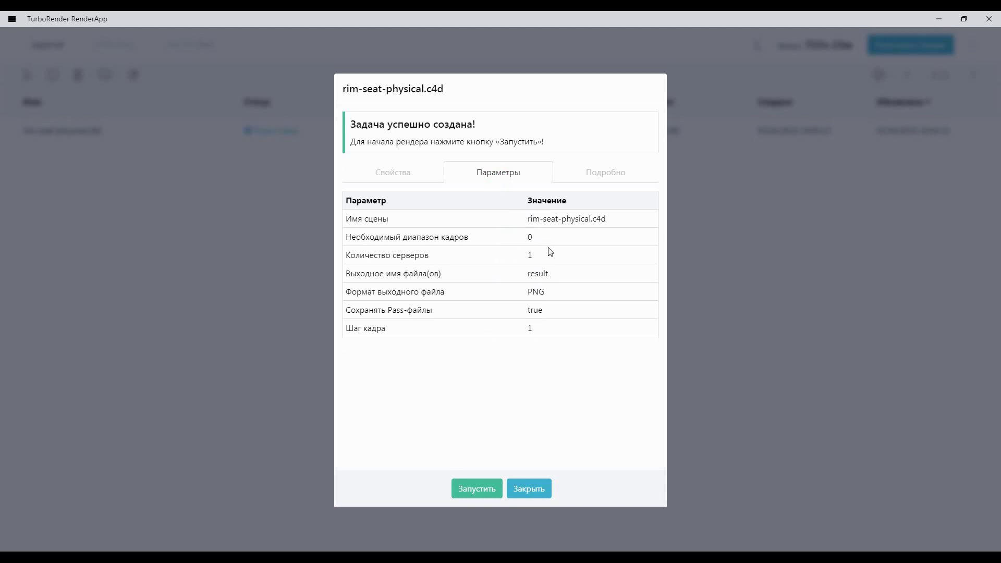
left_click(597, 179)
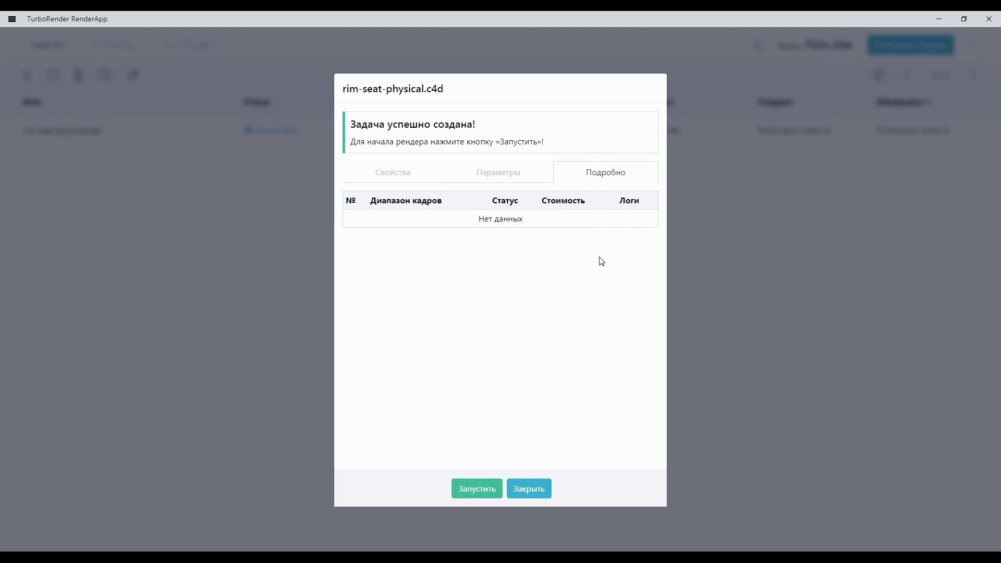
left_click(493, 493)
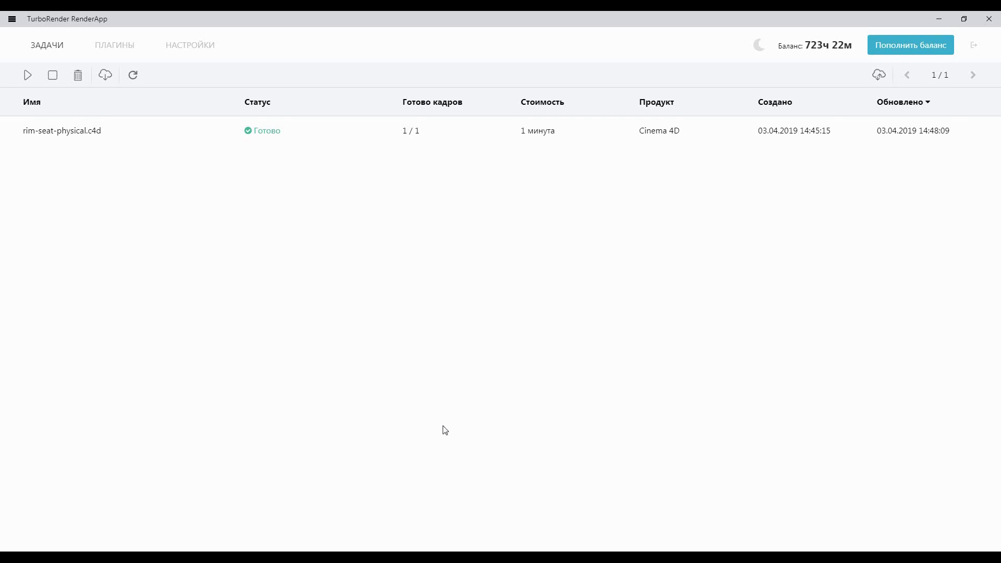
Download the rim-seat-physical.c4d results with Скачать результаты and open the 10,4 MB result ZIP.
left_click(116, 134)
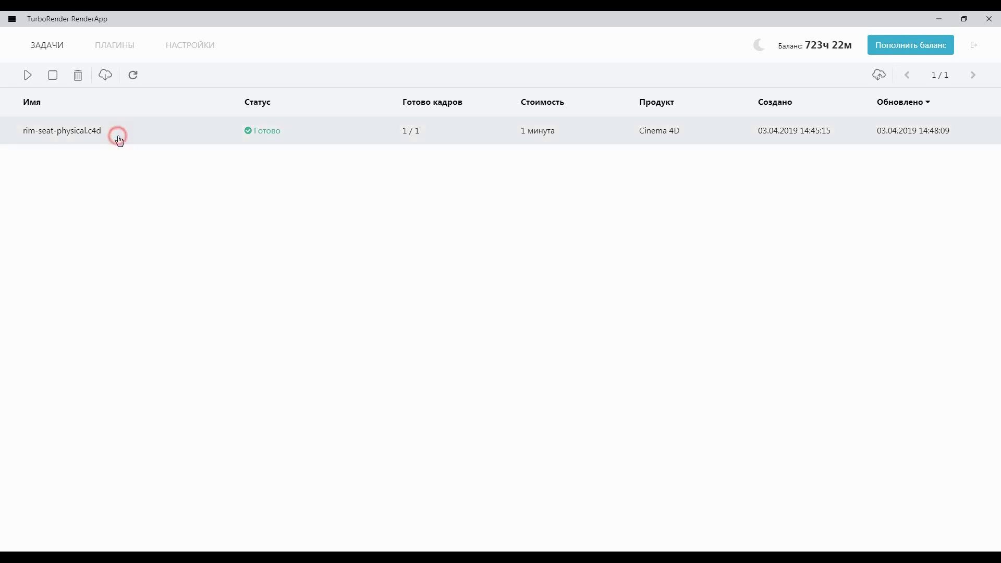
double_click(116, 134)
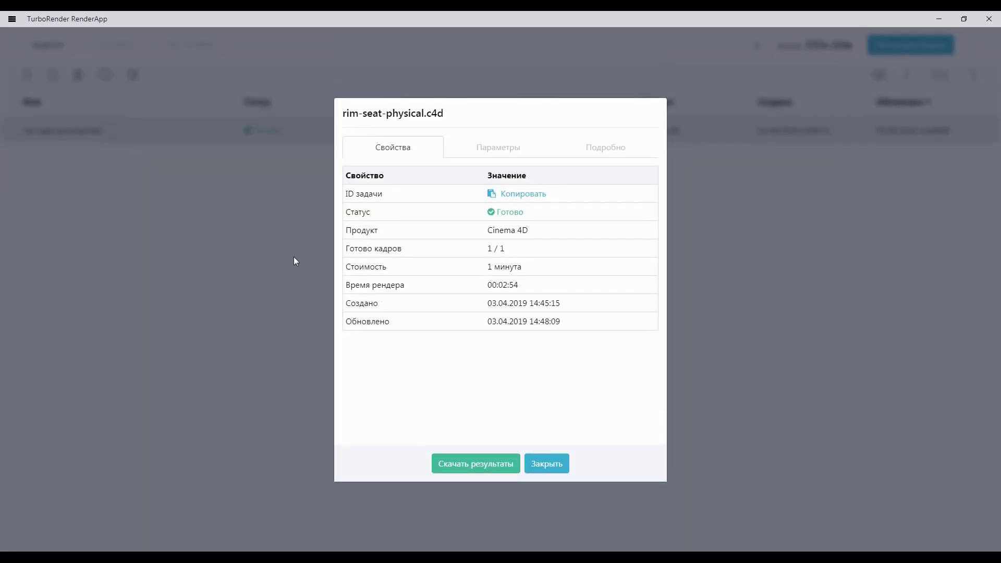
left_click(464, 471)
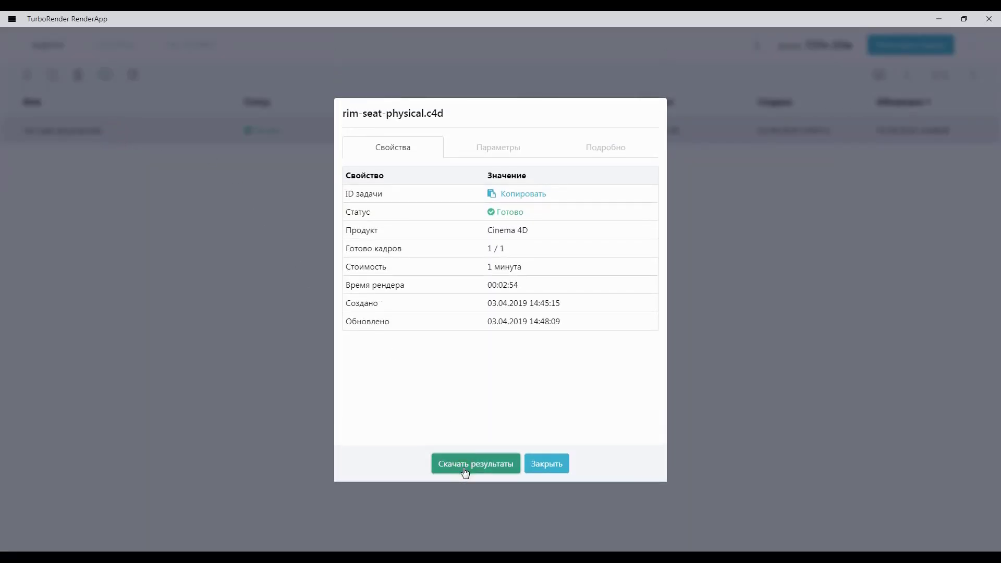
left_click(544, 467)
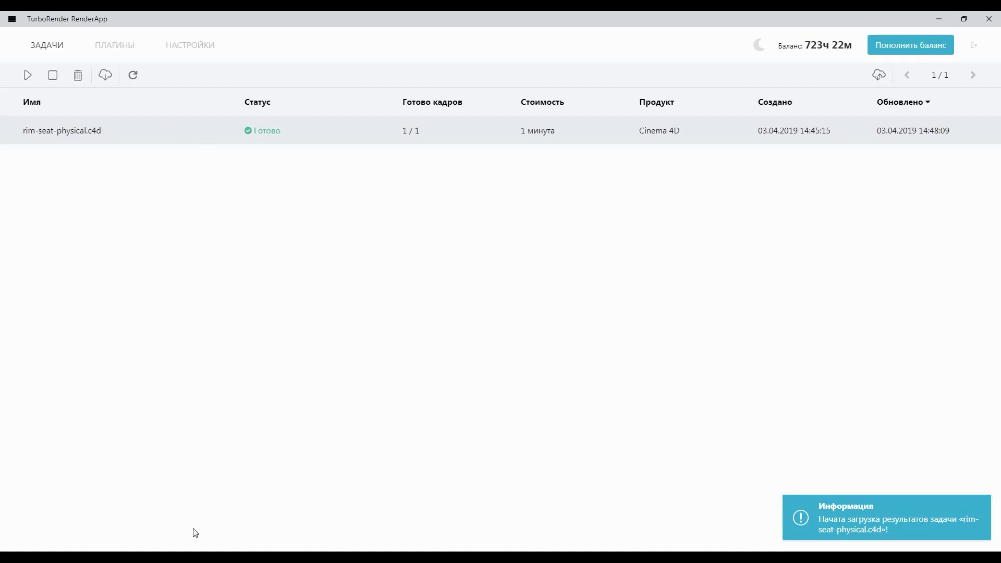
double_click(145, 120)
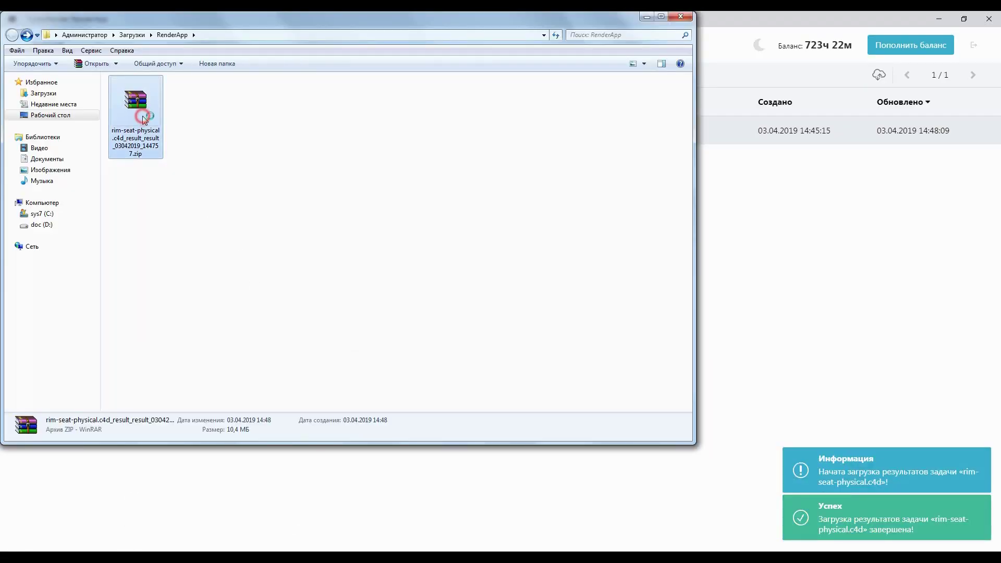
Open result0000.png from the results zip in IrfanView to view the glass-table render.
double_click(97, 164)
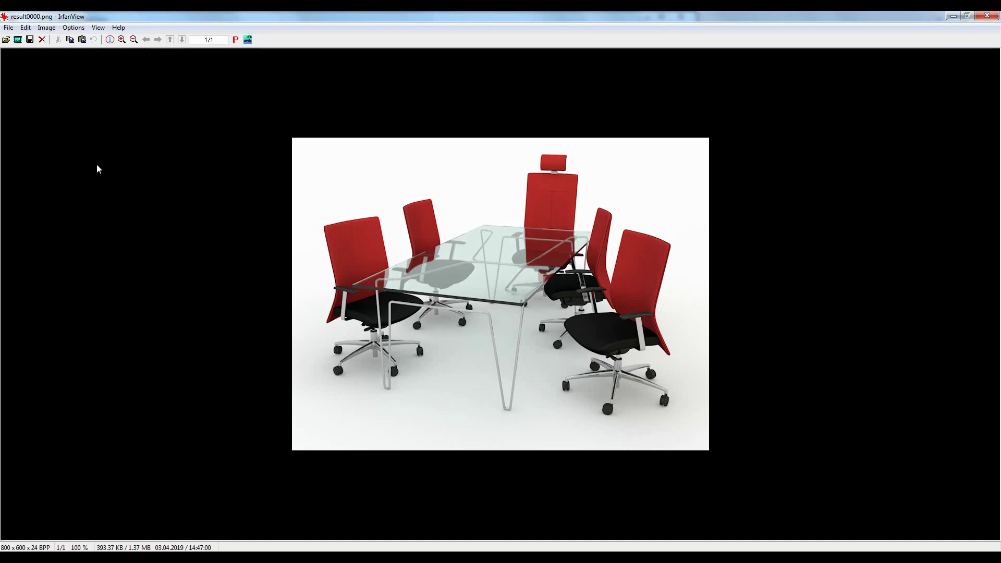